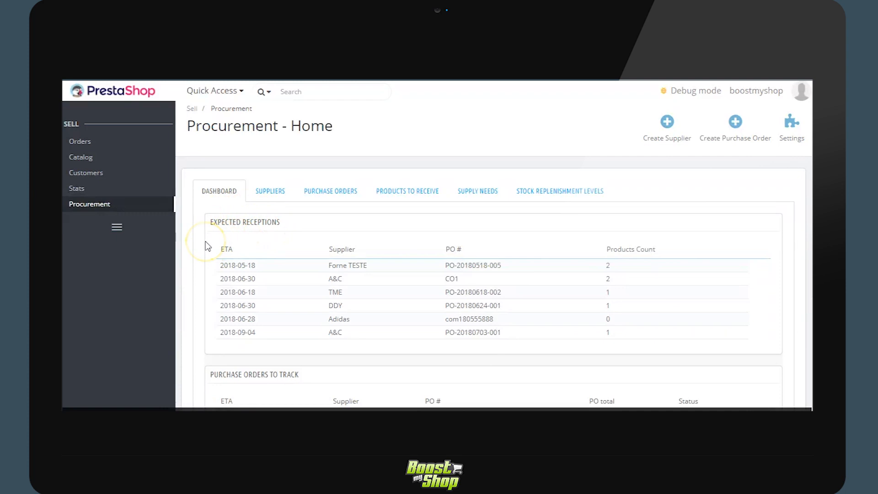
scroll(207, 246, "down", 3)
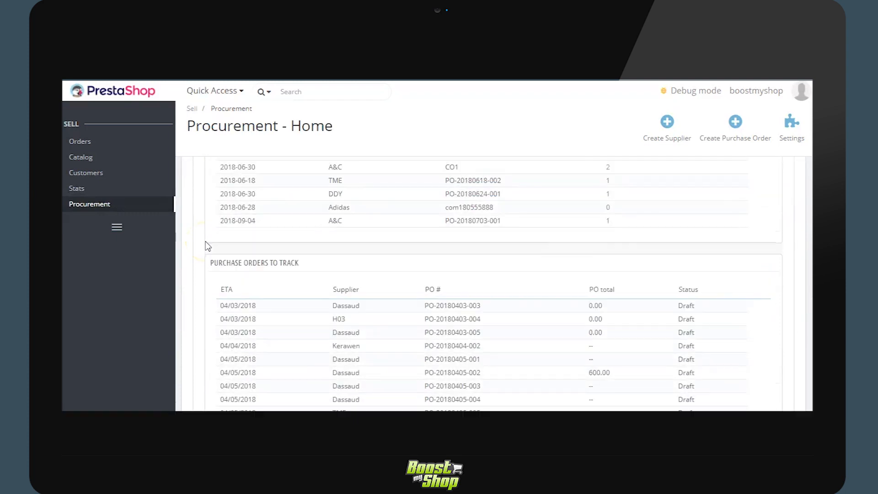
scroll(238, 276, "up", 3)
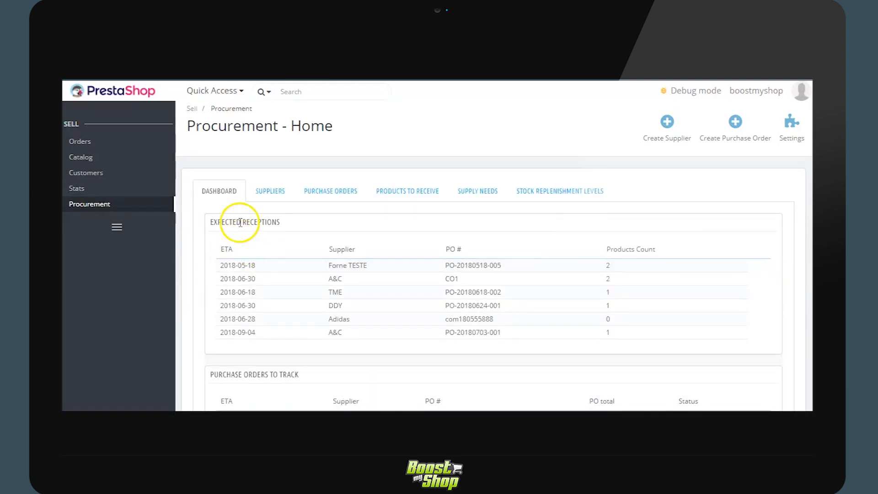
Open the XIANG supplier from the Suppliers list and show its order settings.
left_click(267, 193)
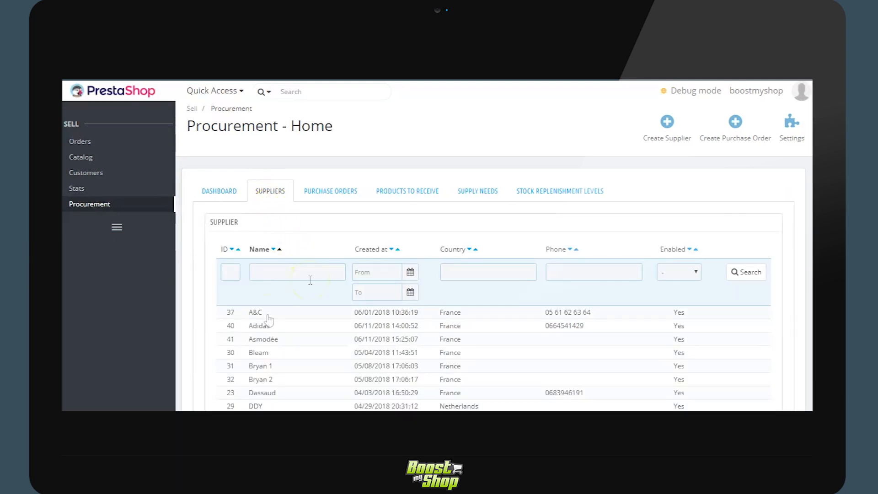
scroll(268, 319, "down", 3)
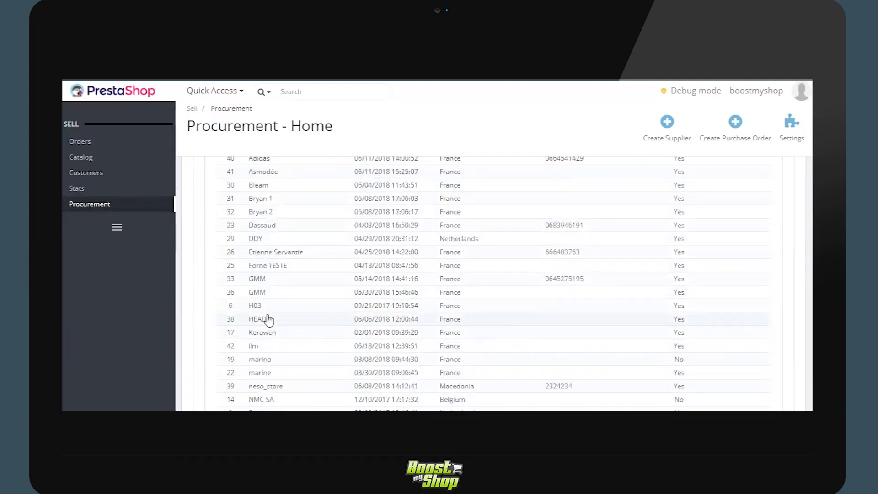
scroll(268, 319, "down", 3)
scroll(268, 319, "down", 2)
left_click(260, 304)
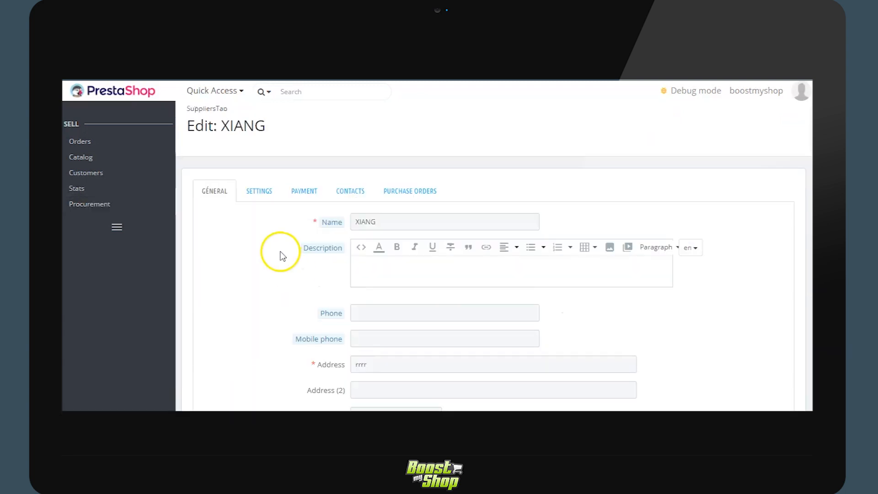
left_click(265, 198)
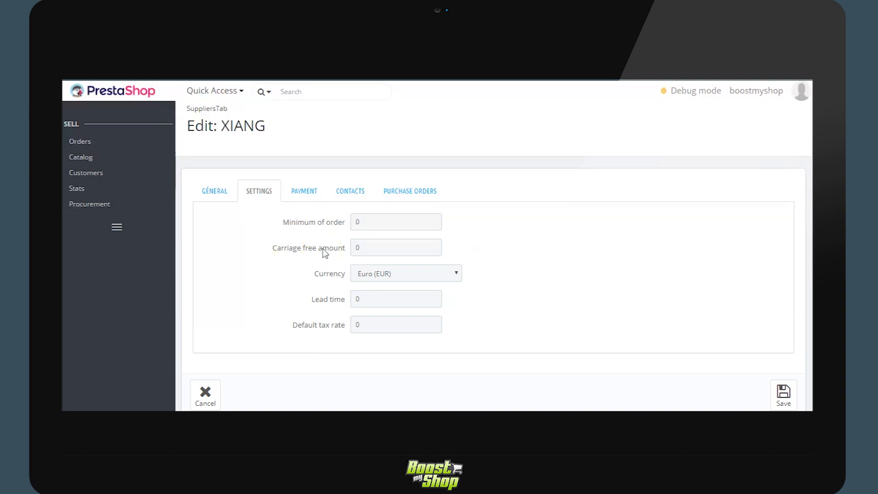
Review XIANG's Paypal and bank payment details, then its sales, aftersales and accounting contacts.
left_click(324, 278)
left_click(305, 196)
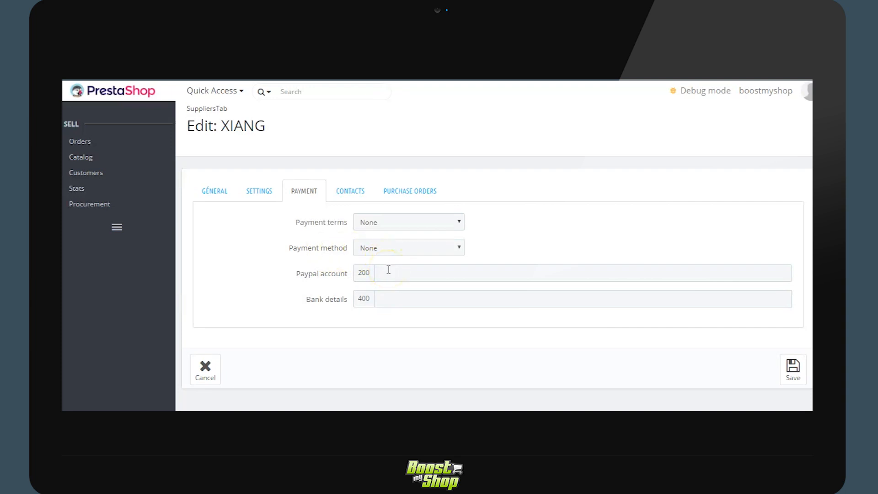
left_click(390, 296)
left_click(350, 200)
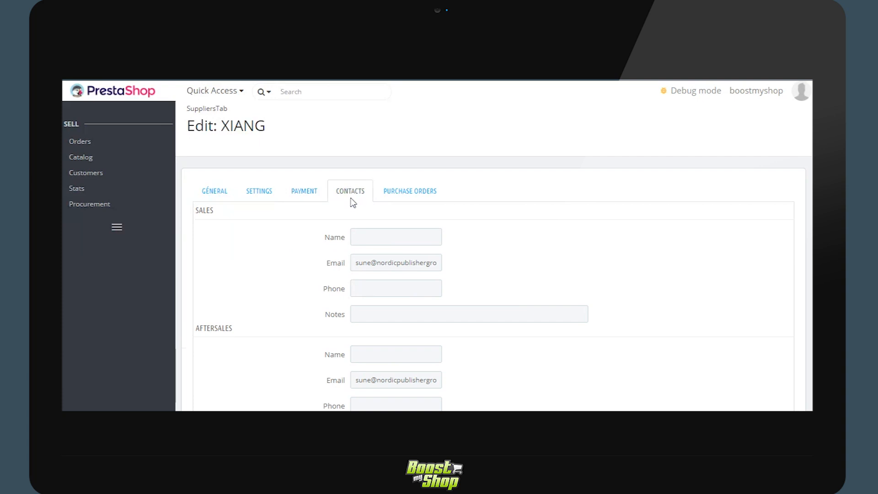
left_click(310, 241)
scroll(306, 243, "down", 3)
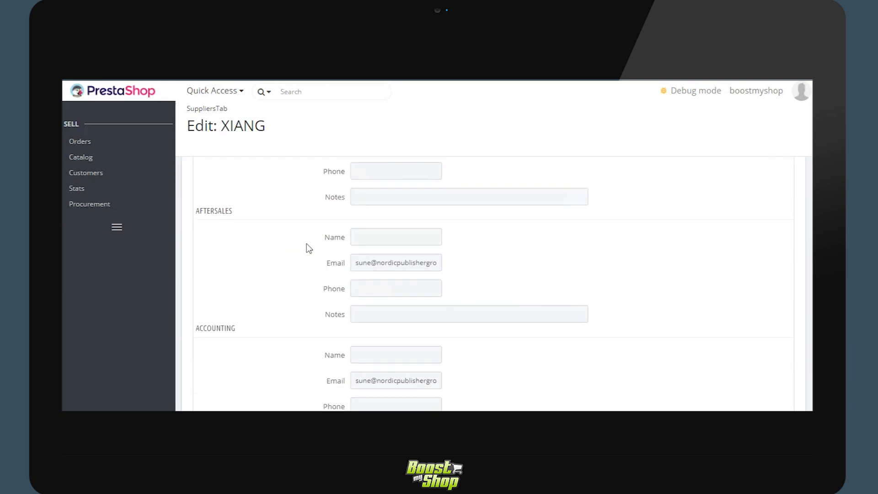
scroll(306, 244, "up", 3)
Review XIANG's purchase order history, then return to the Procurement home page.
left_click(406, 199)
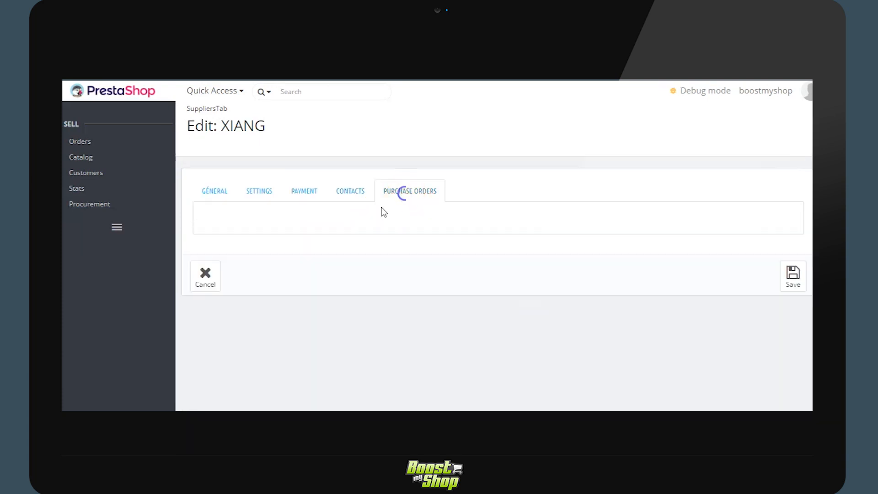
left_click(285, 269)
scroll(284, 273, "down", 5)
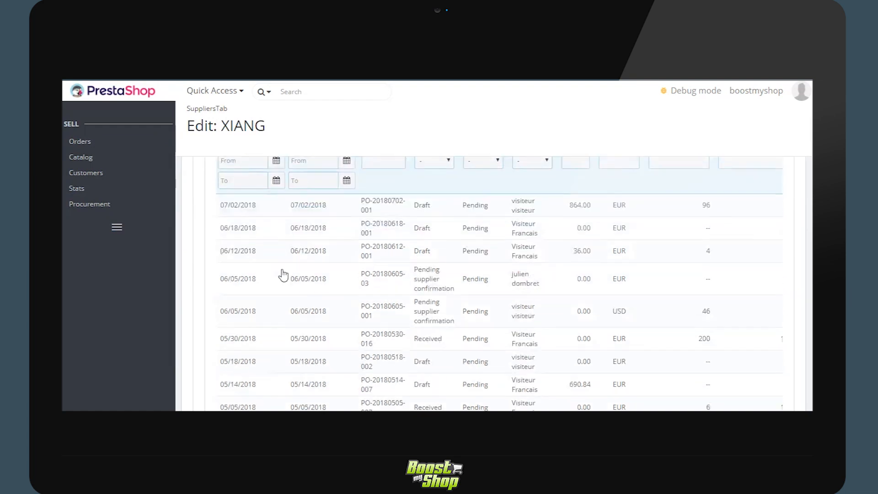
scroll(283, 274, "up", 5)
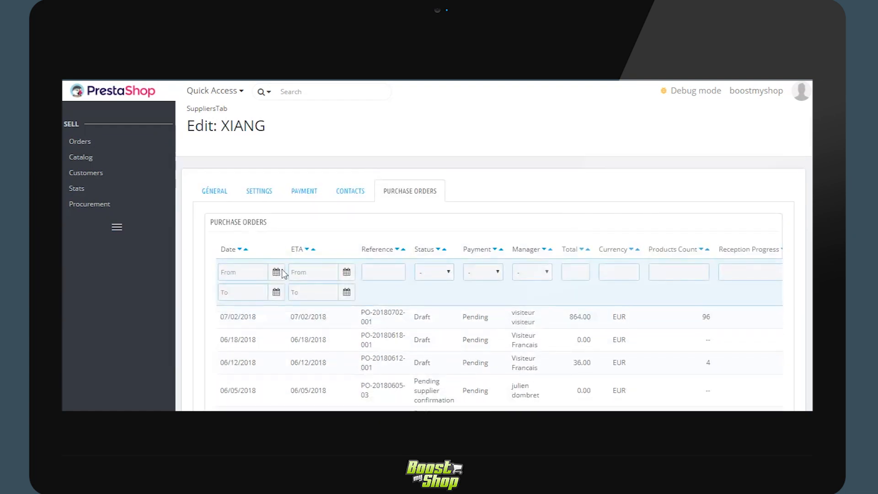
left_click(136, 204)
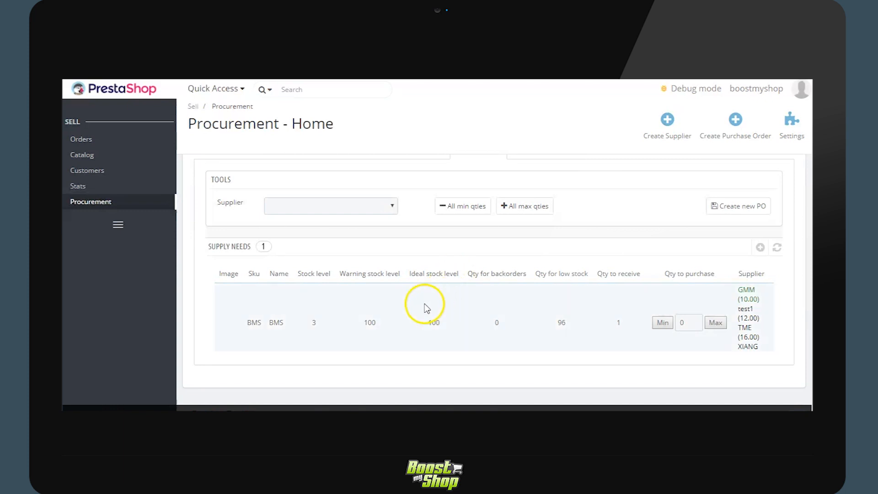
Highlight BMS's warning and ideal stock levels of 100 and its suppliers with offered prices.
double_click(367, 323)
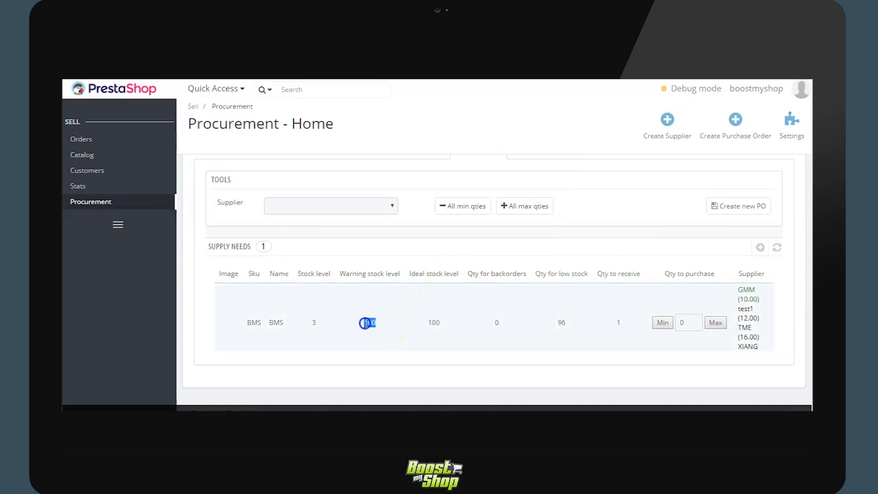
left_click_drag(429, 322, 443, 322)
left_click(458, 327)
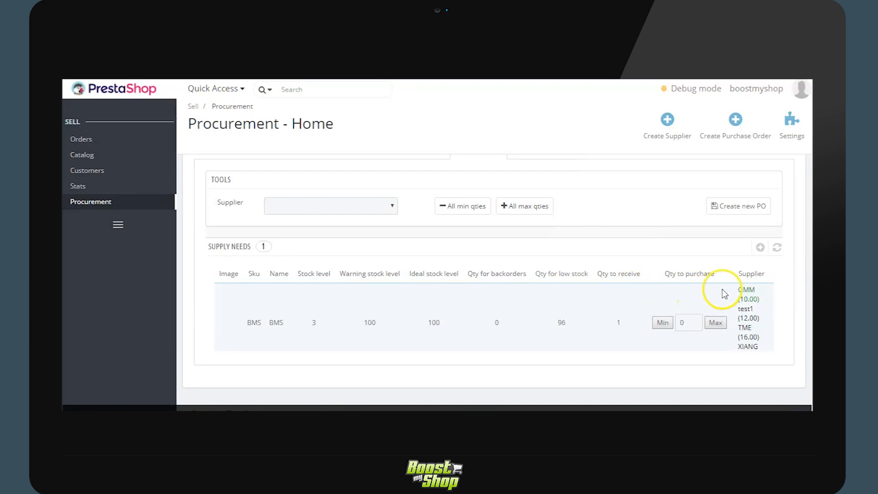
left_click_drag(737, 289, 769, 358)
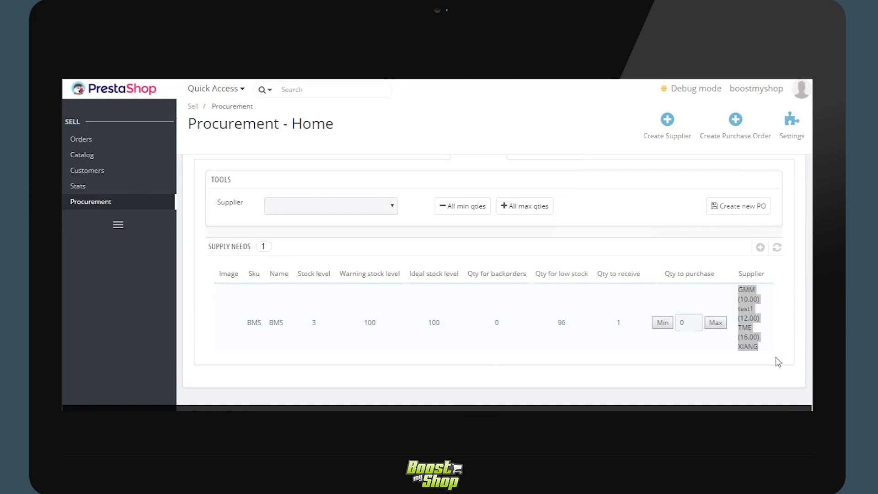
left_click(778, 362)
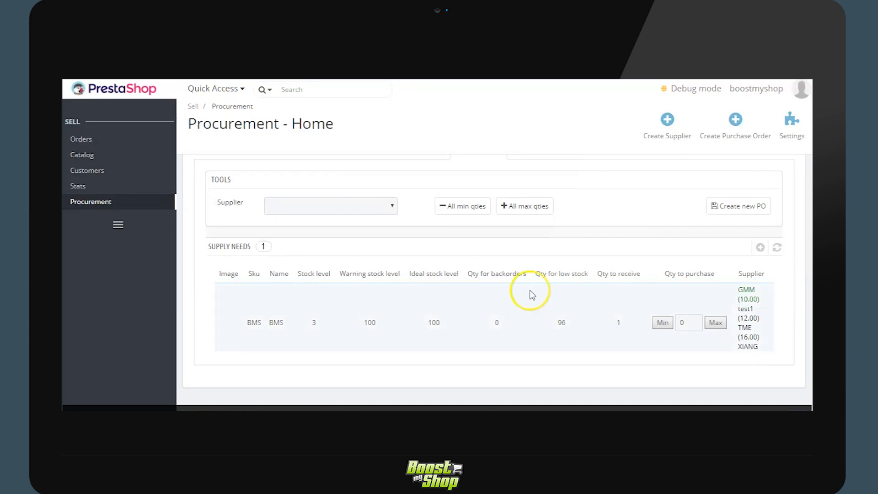
Choose XIANG as supplier, fill BMS's max purchase quantity of 96, then replace it with 3.
left_click(369, 206)
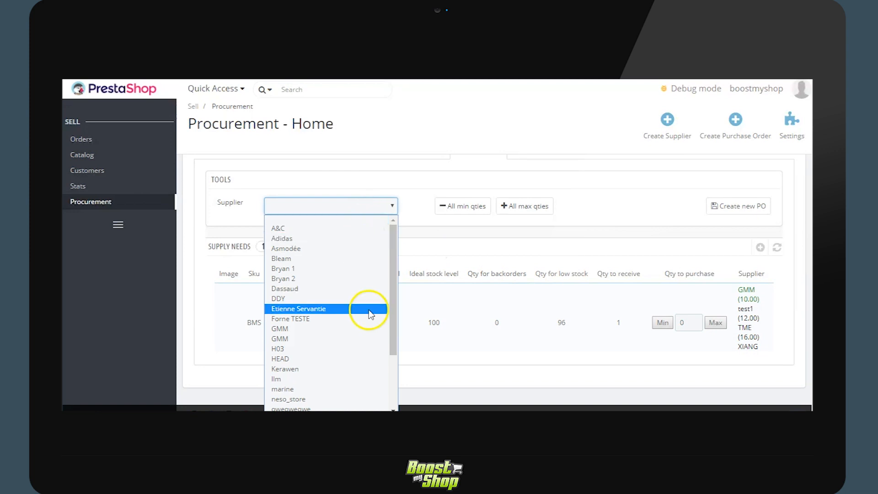
scroll(369, 310, "down", 2)
left_click(322, 409)
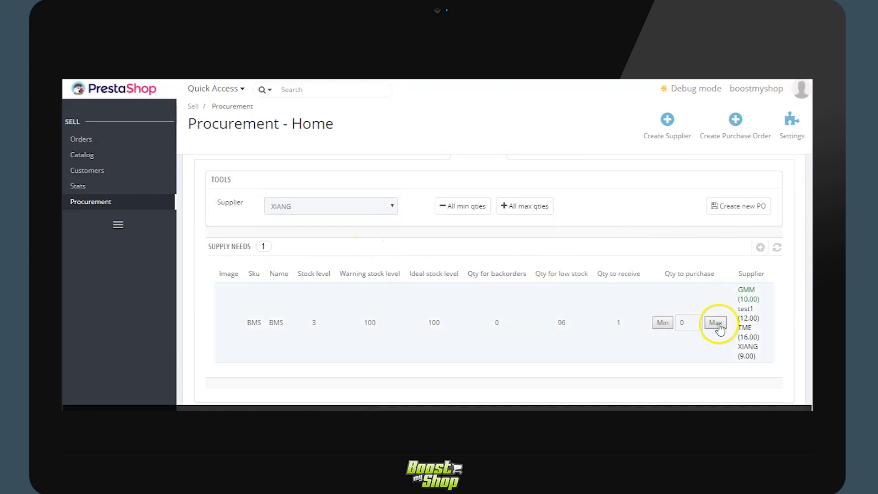
left_click(716, 324)
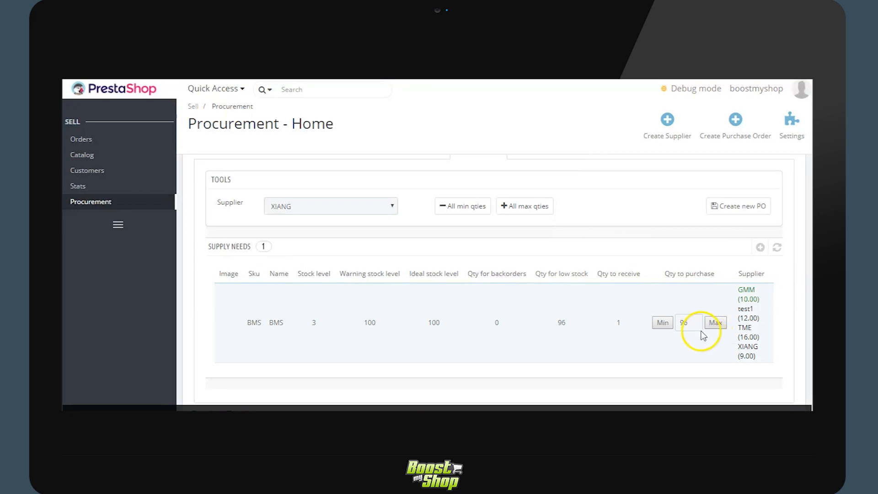
left_click_drag(693, 322, 671, 323)
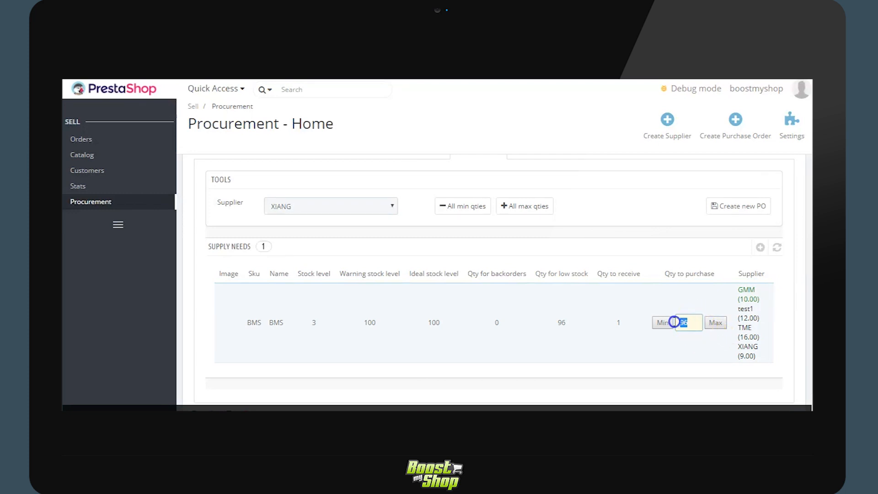
type("3")
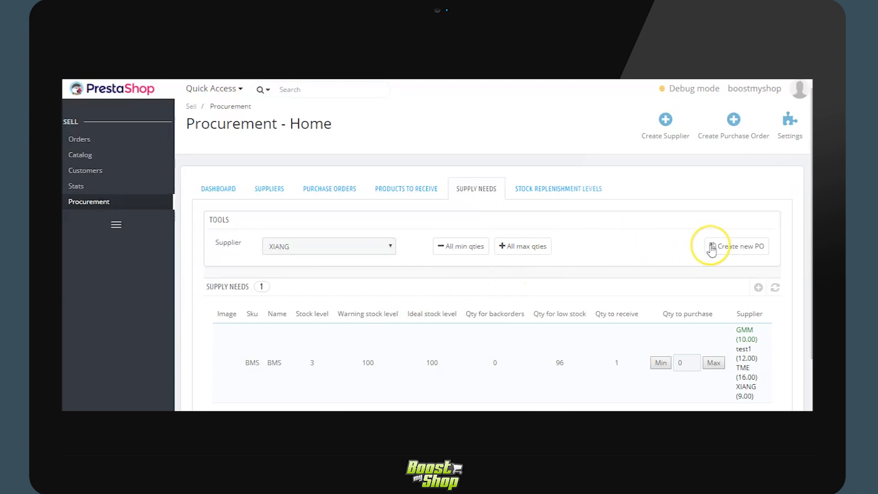
left_click(738, 248)
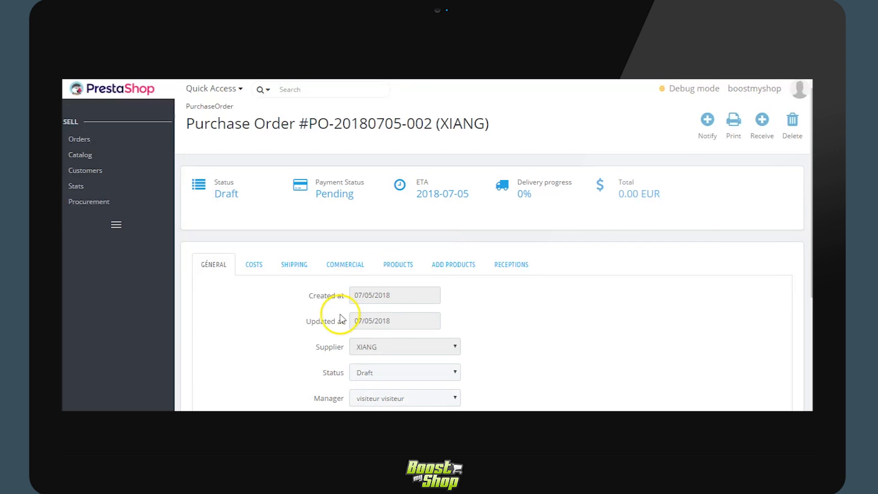
scroll(218, 339, "down", 1)
scroll(218, 339, "down", 1)
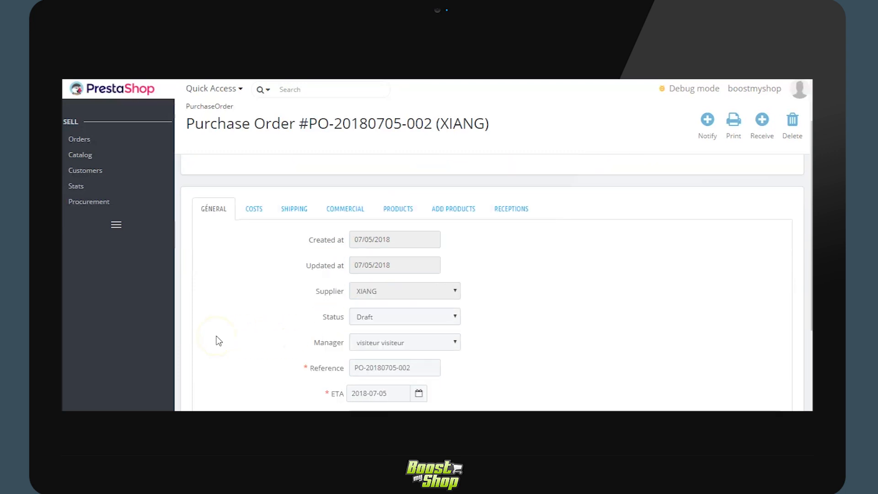
scroll(218, 339, "down", 2)
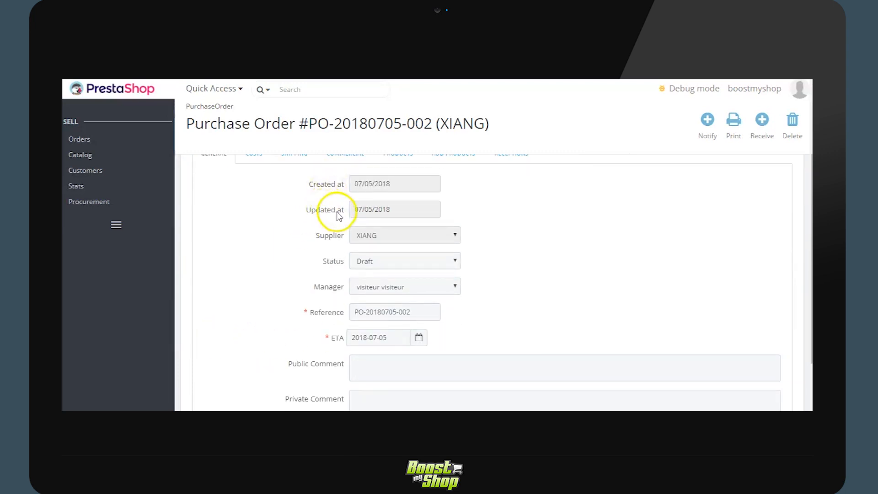
left_click(393, 267)
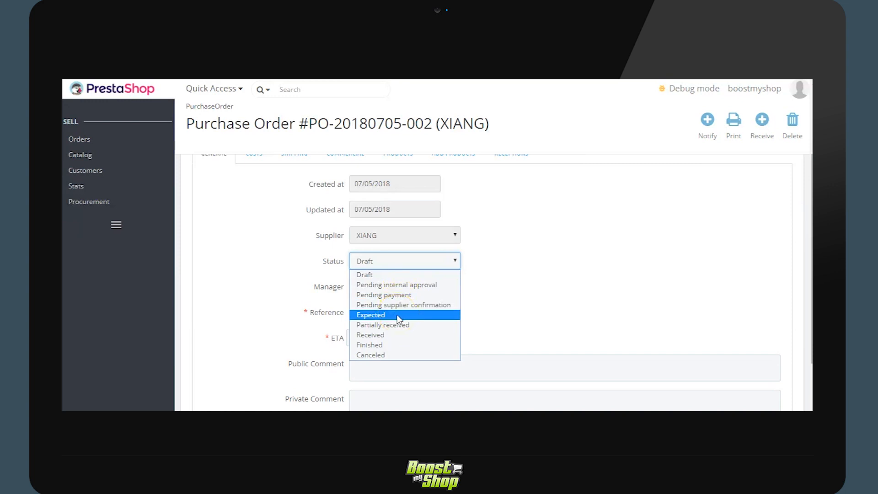
left_click(497, 316)
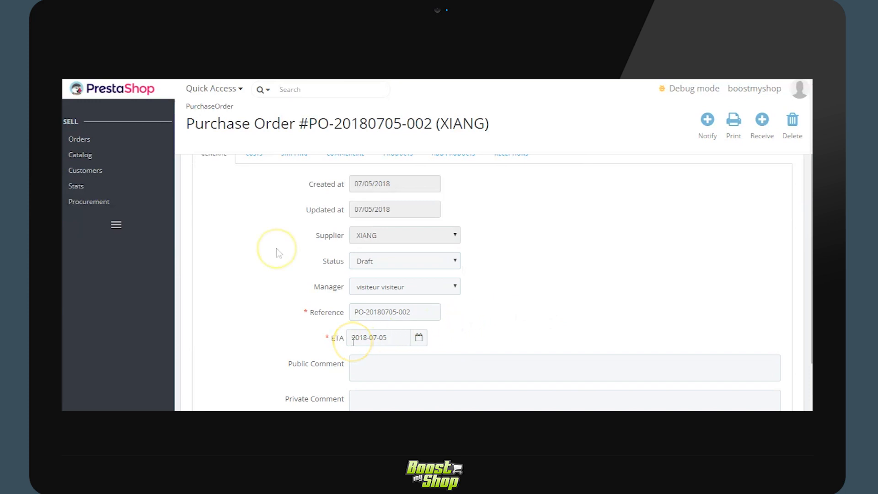
scroll(273, 252, "up", 3)
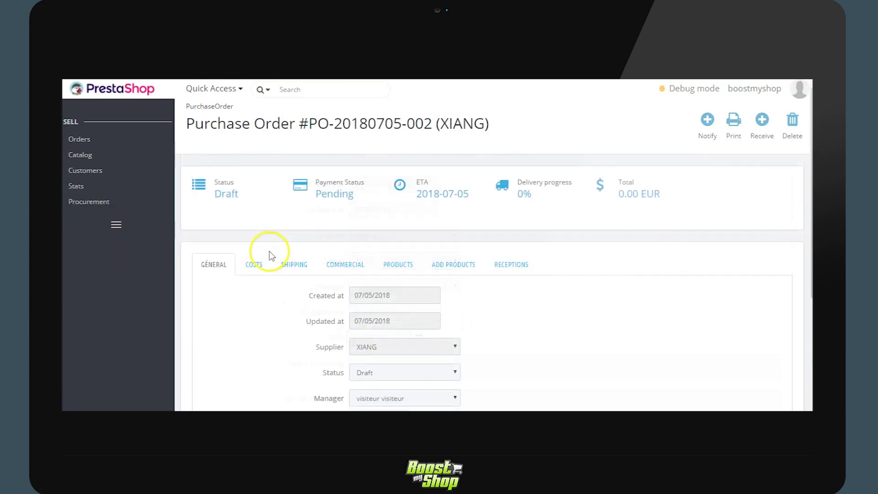
Open purchase order CO1 from A&C's expected receptions and view its currency and cost figures.
left_click(114, 205)
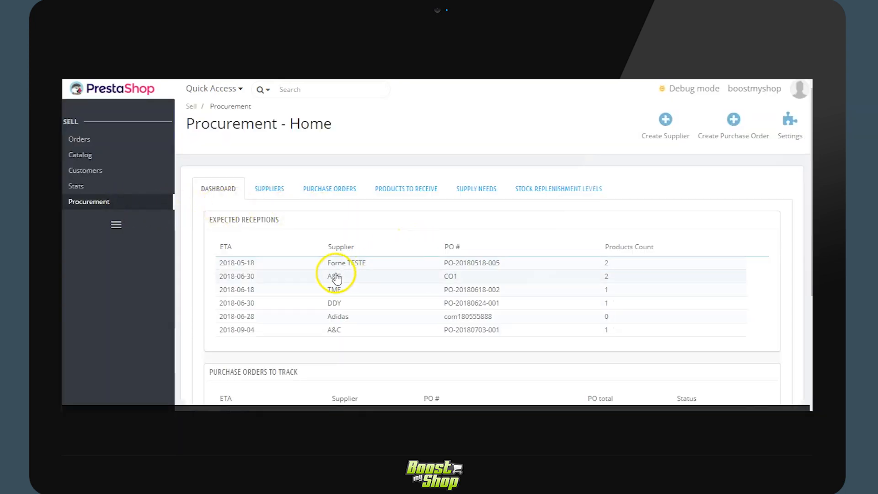
left_click(330, 278)
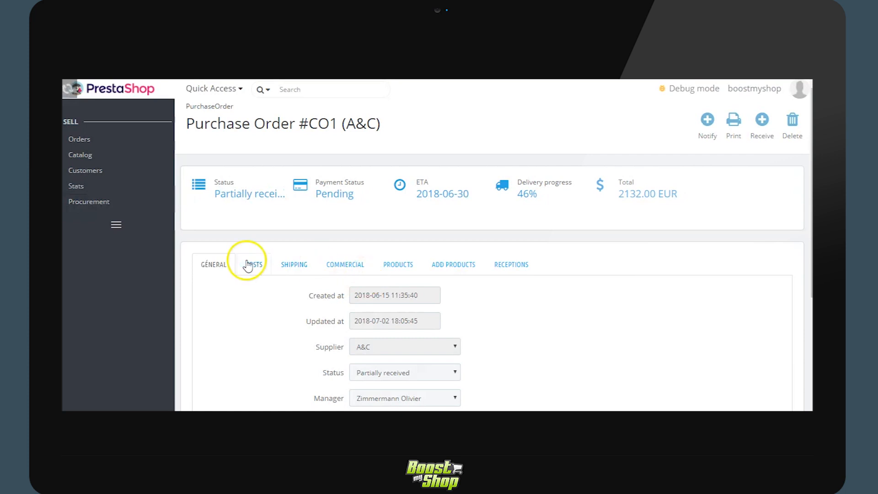
left_click(252, 267)
scroll(275, 268, "down", 1)
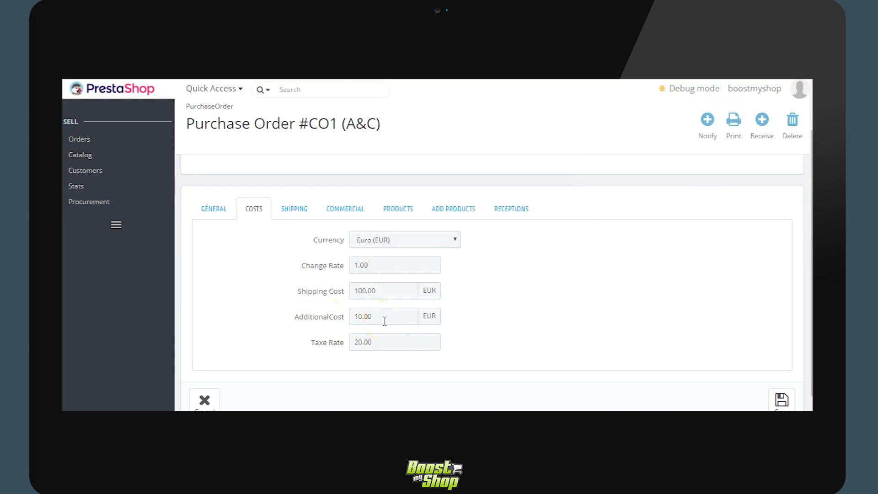
Review CO1's shipping tracking fields, then its supplier invoice and payment details.
left_click(295, 208)
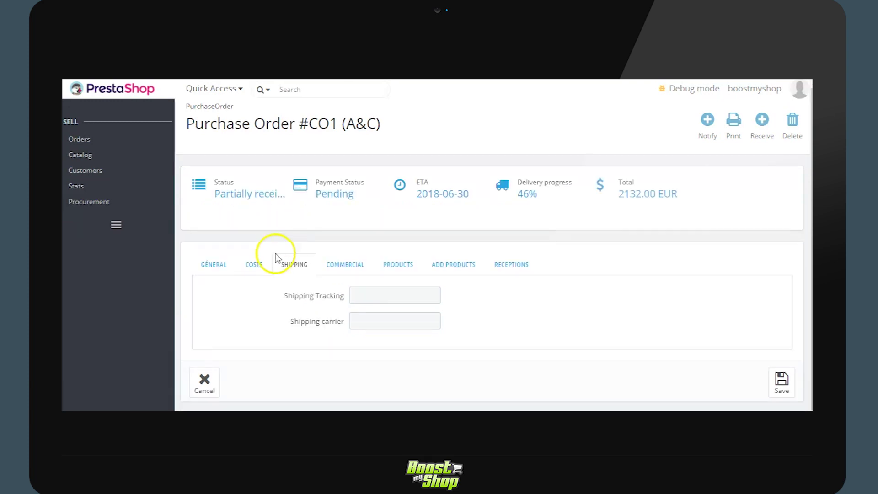
left_click(367, 295)
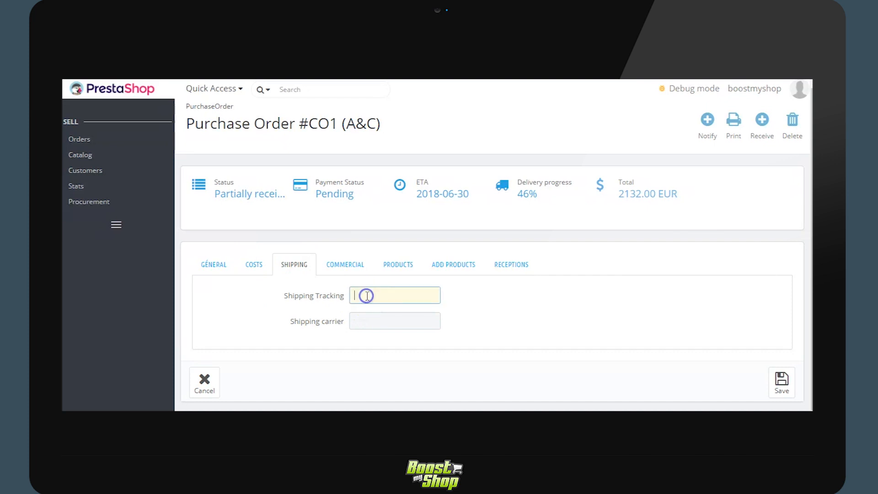
left_click(359, 320)
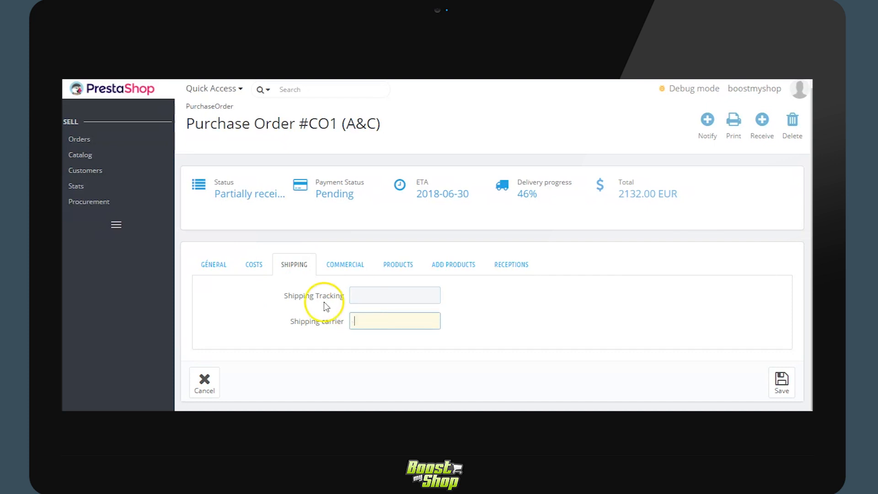
left_click(334, 269)
scroll(322, 312, "down", 2)
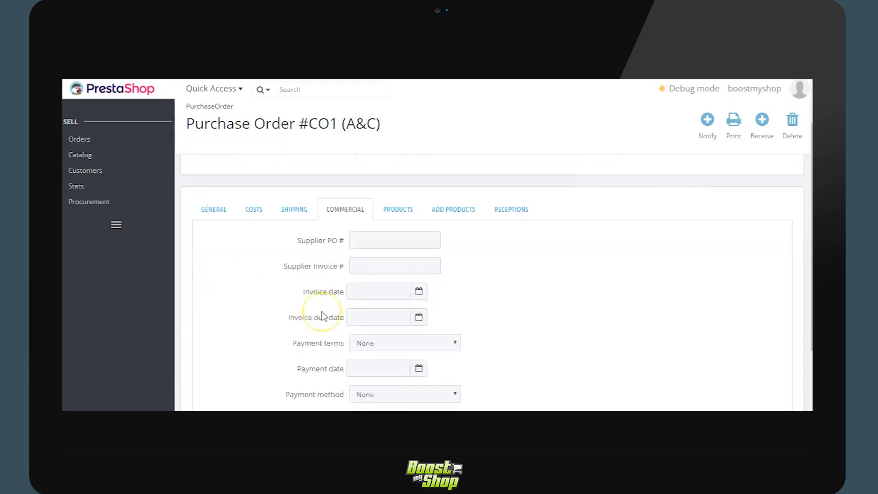
scroll(322, 313, "down", 2)
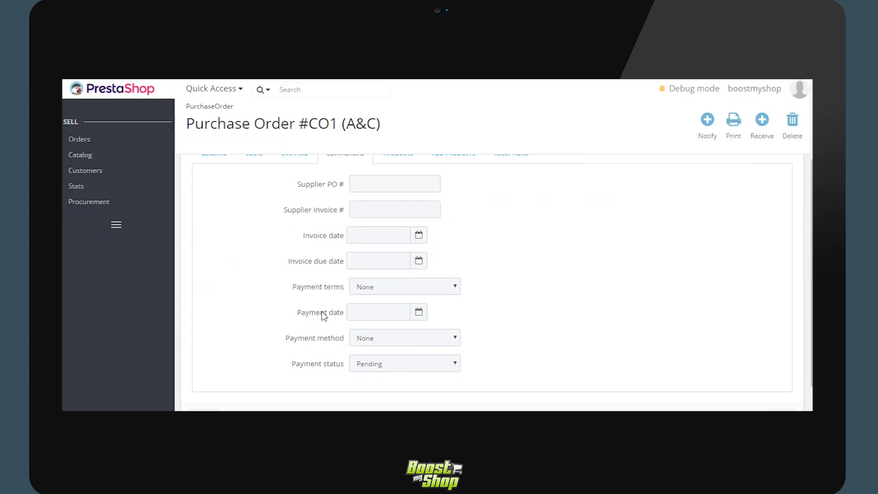
scroll(322, 313, "up", 4)
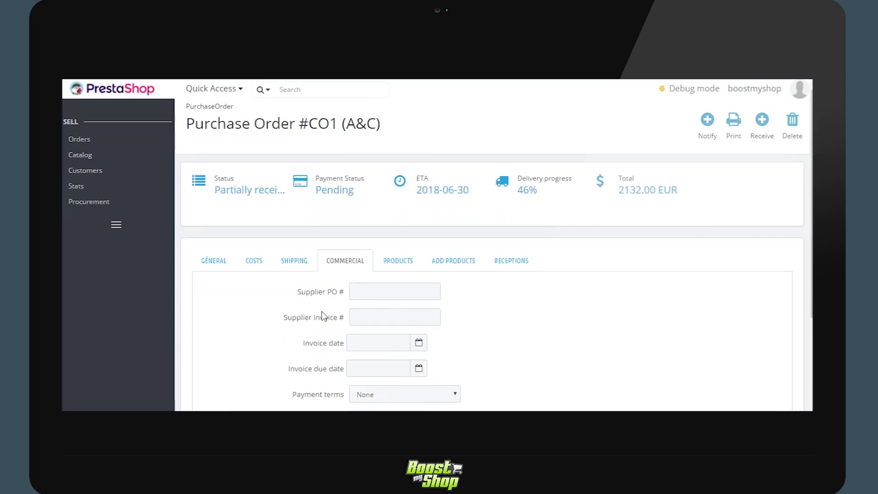
Inspect Dobble's supplier sku, ordered quantity and 207.33 EUR full price on order CO1.
left_click(393, 274)
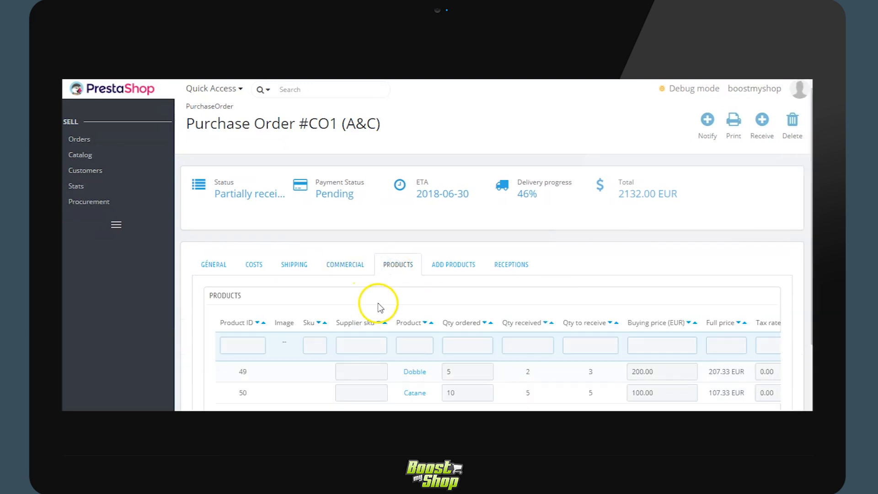
scroll(376, 305, "down", 1)
scroll(376, 307, "down", 1)
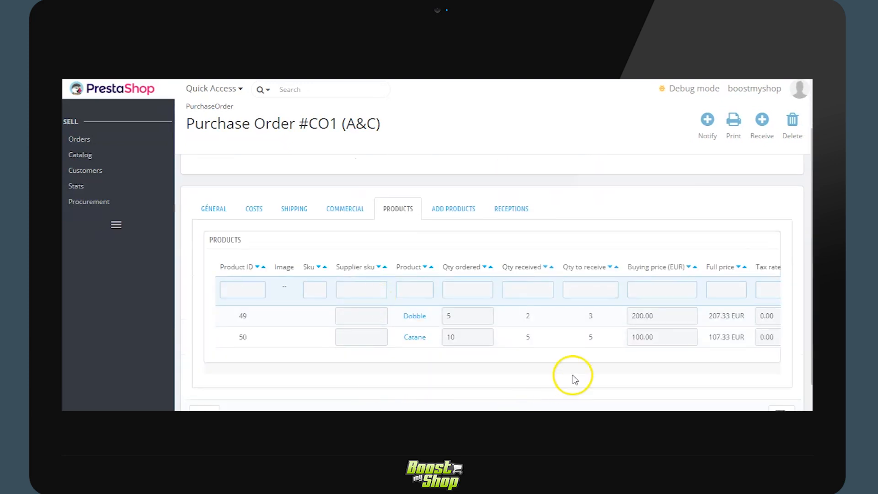
left_click(360, 315)
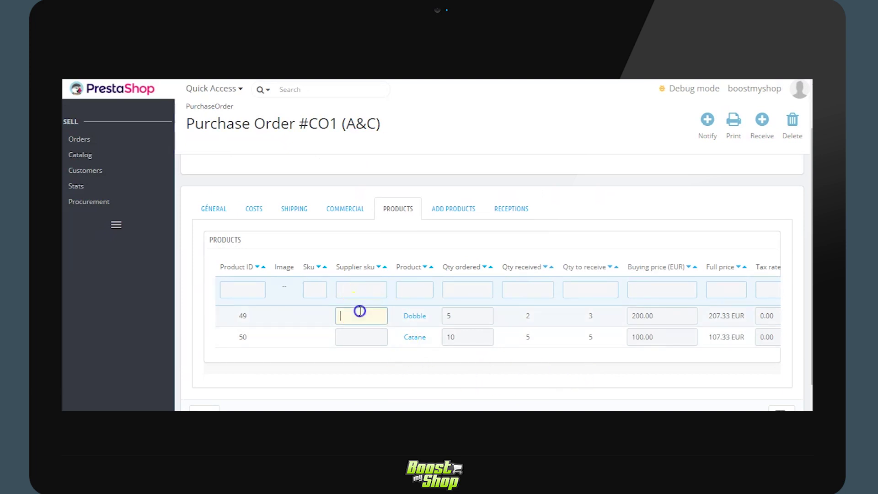
left_click(470, 315)
left_click(706, 318)
double_click(707, 318)
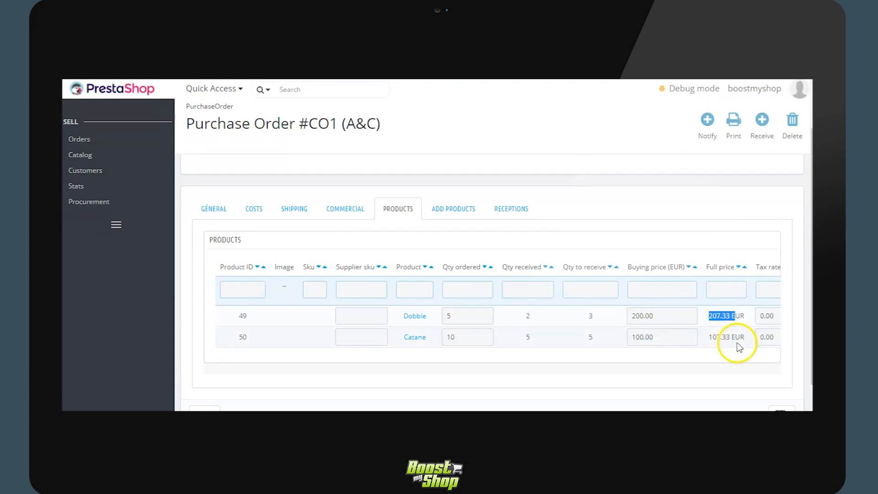
left_click(539, 371)
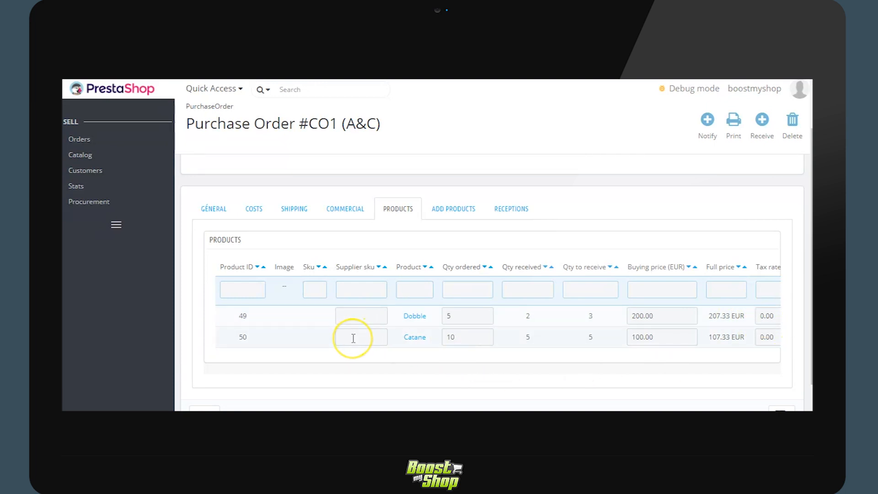
Add 10 units of the Test product to CO1, save, and view the order's product lines.
left_click(454, 209)
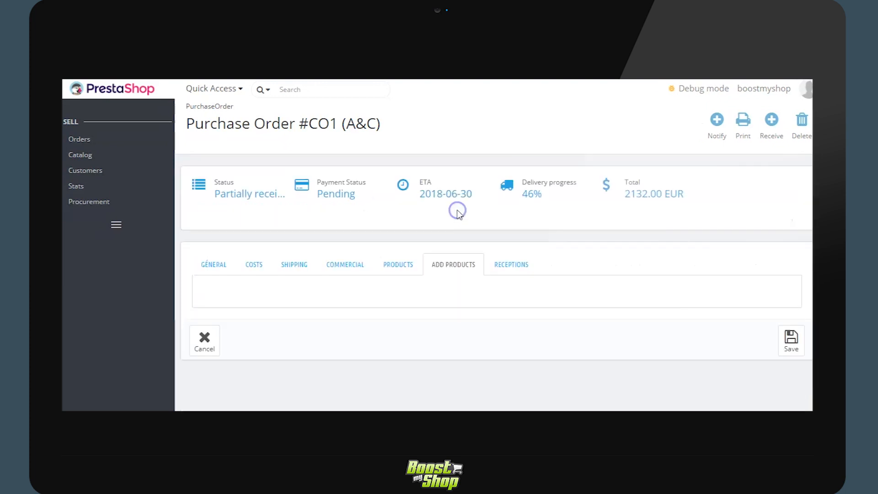
scroll(413, 267, "down", 2)
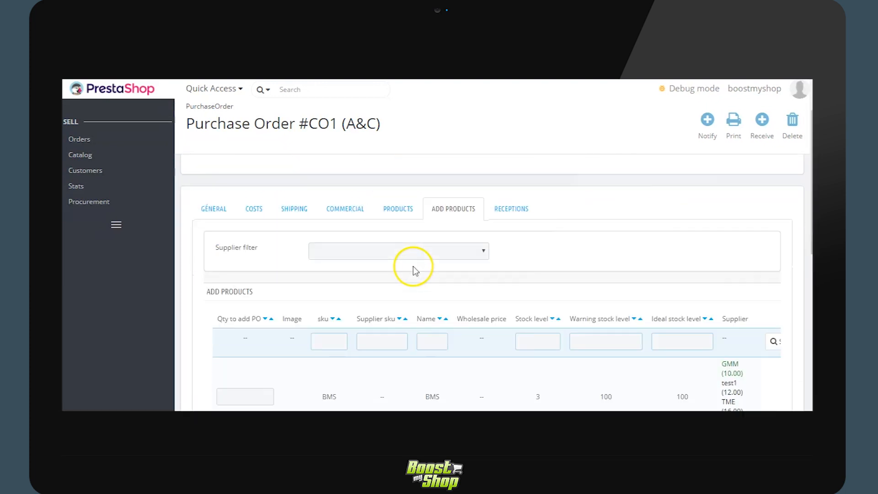
scroll(412, 266, "down", 2)
scroll(413, 269, "down", 5)
scroll(414, 269, "down", 2)
scroll(413, 269, "down", 3)
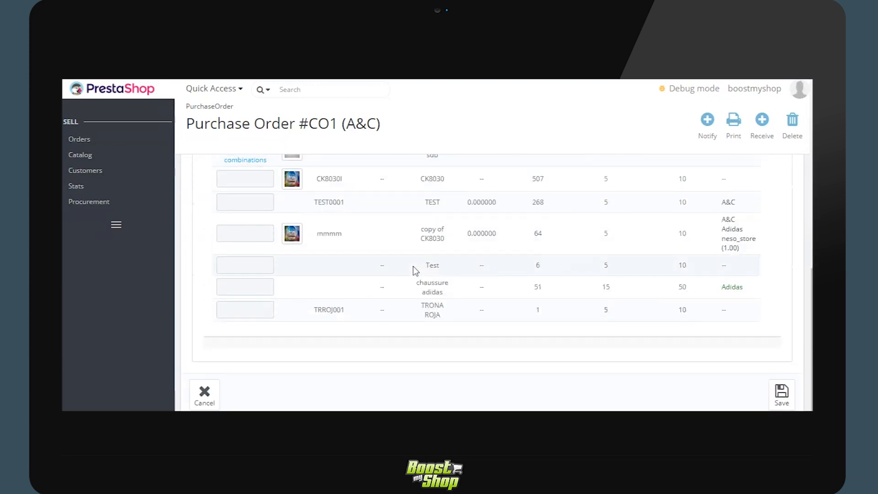
scroll(412, 270, "down", 1)
left_click(258, 239)
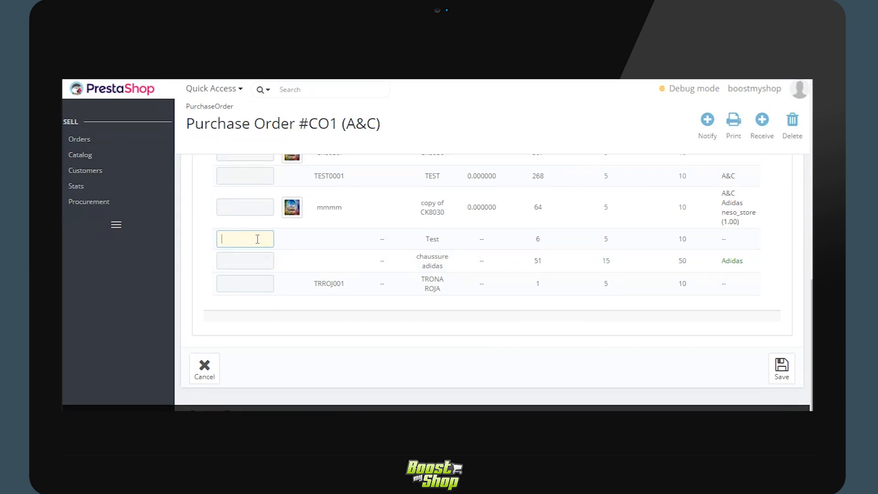
type("10")
left_click(781, 368)
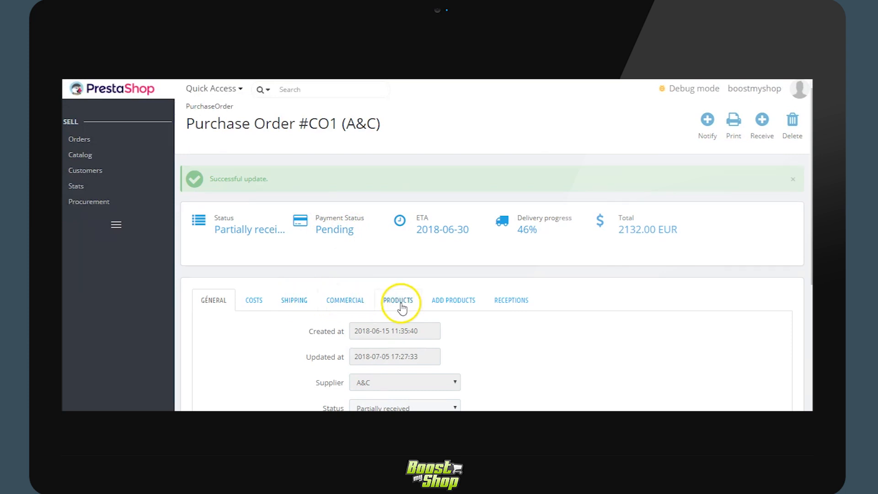
left_click(400, 305)
scroll(401, 302, "down", 3)
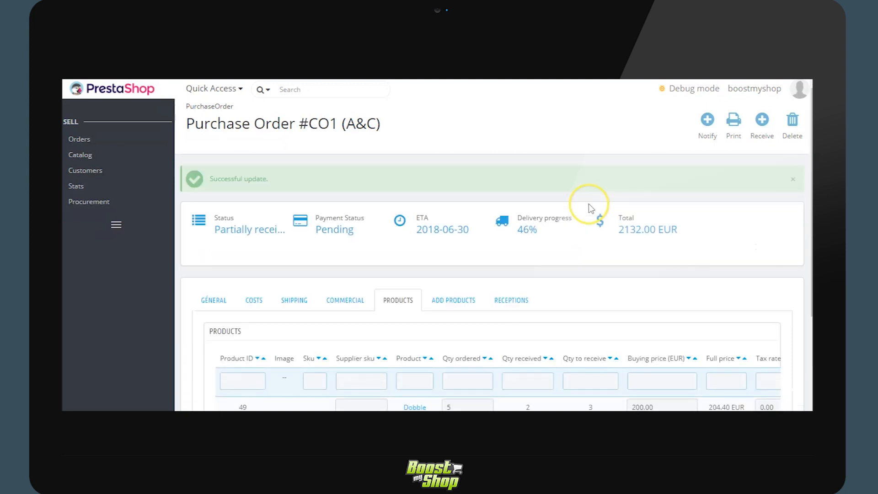
Generate the CO1 purchase order PDF totalling 2132.00 EUR.
left_click(733, 122)
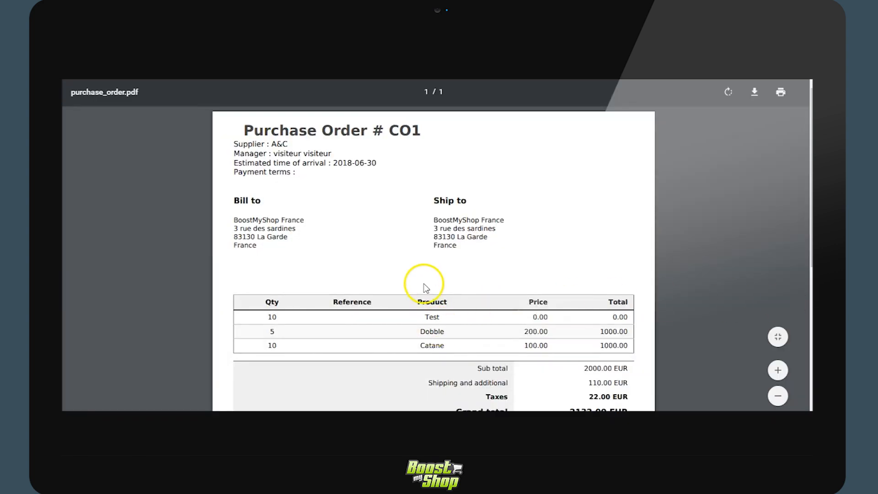
scroll(416, 277, "down", 1)
scroll(417, 278, "down", 1)
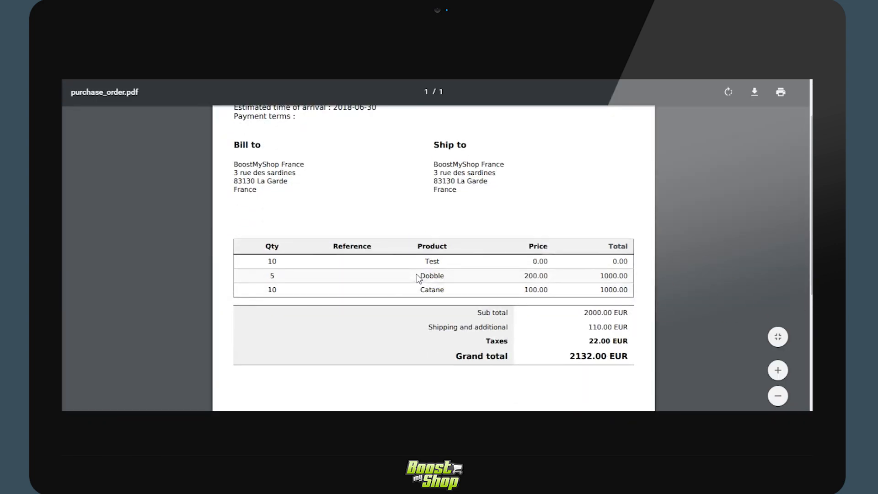
scroll(416, 277, "down", 2)
scroll(417, 278, "up", 3)
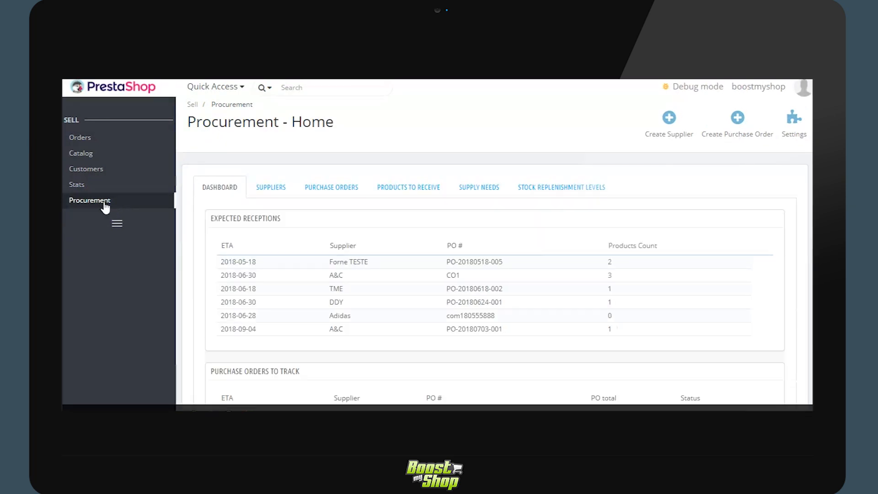
Start a goods reception on purchase order CO1.
left_click(433, 280)
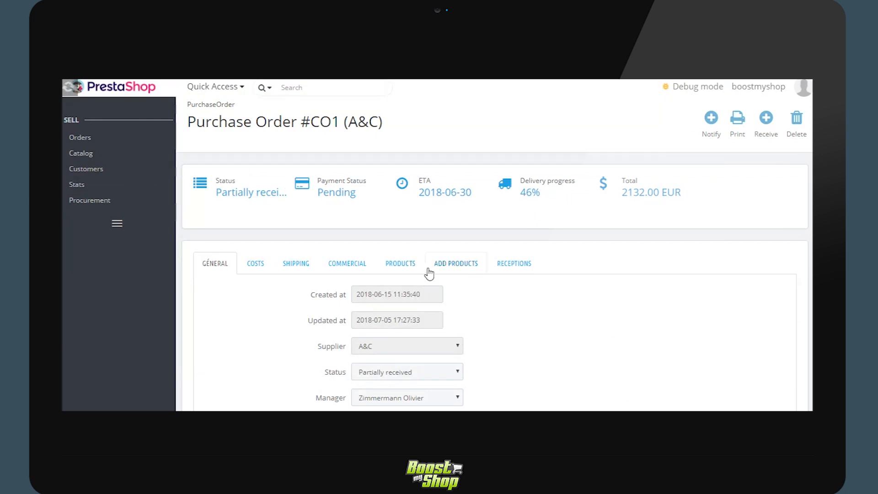
left_click(767, 118)
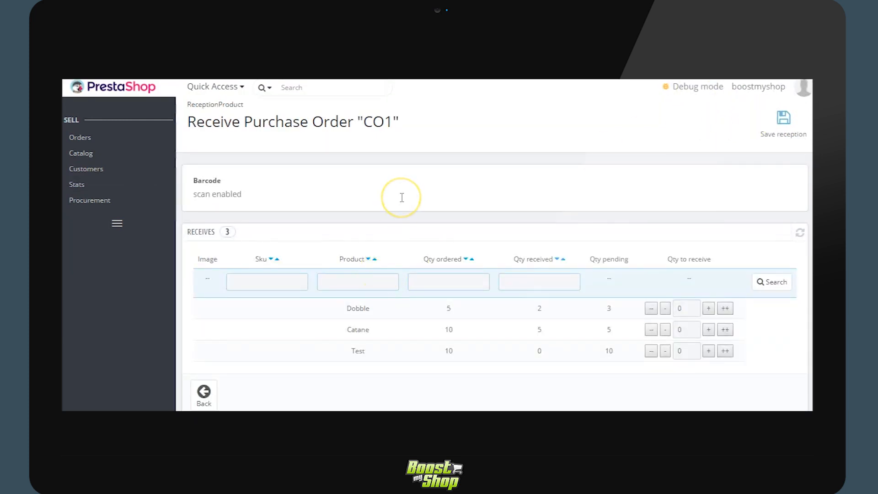
scroll(401, 197, "down", 1)
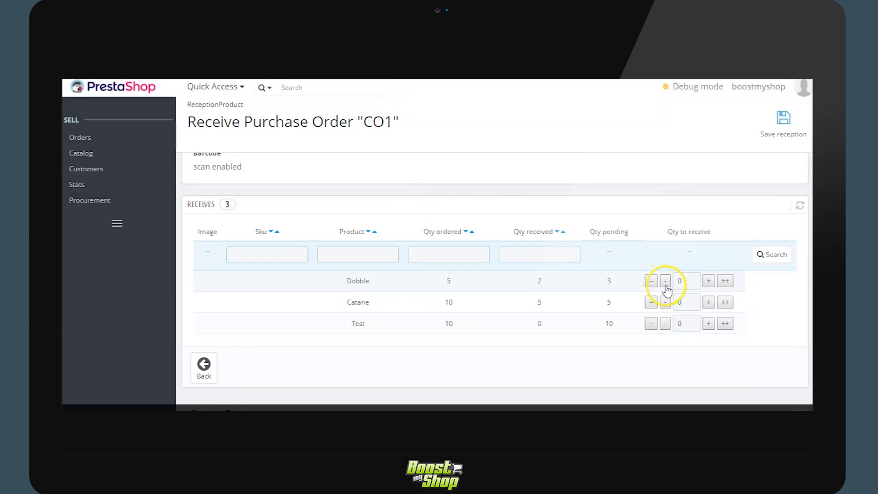
Set quantities to receive to 1 Dobble, 4 Catane and 6 Test and save the reception.
left_click(711, 287)
left_click(708, 302)
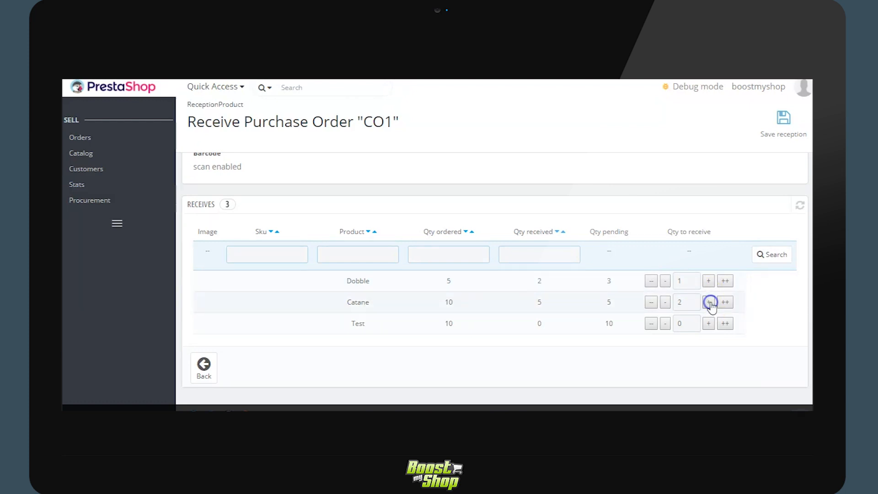
left_click(707, 301)
left_click(708, 324)
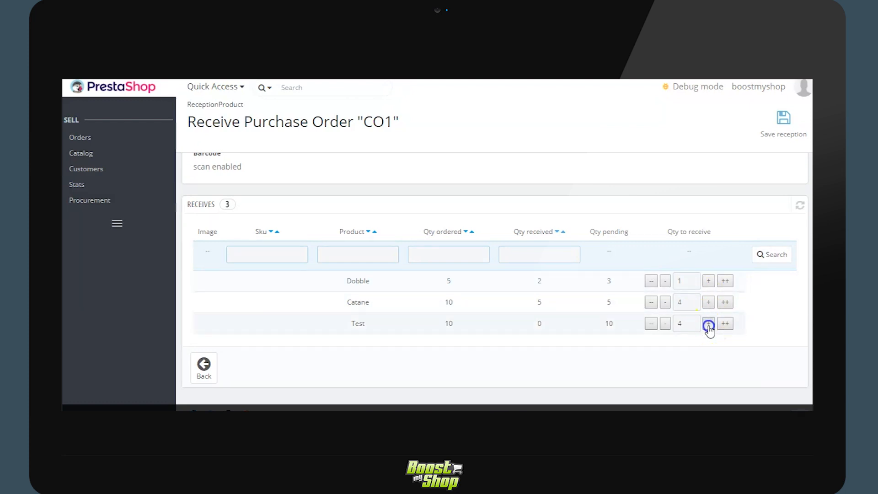
left_click(707, 324)
left_click(708, 324)
left_click(781, 128)
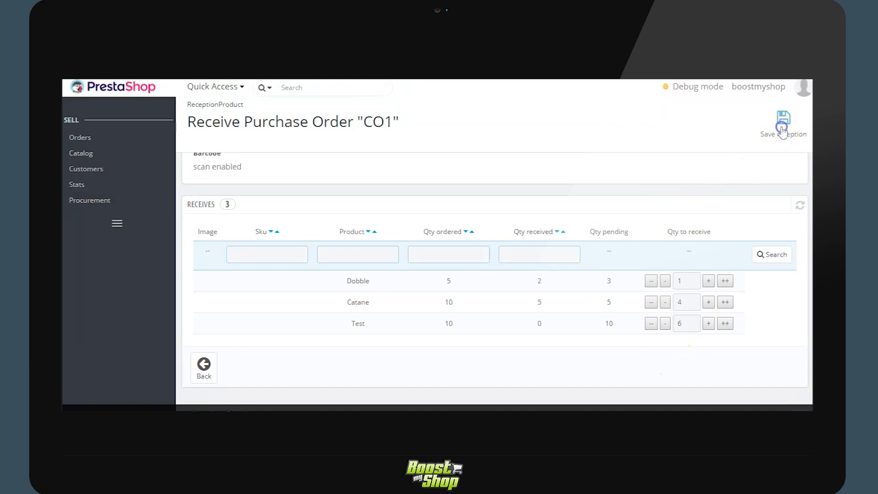
left_click(482, 113)
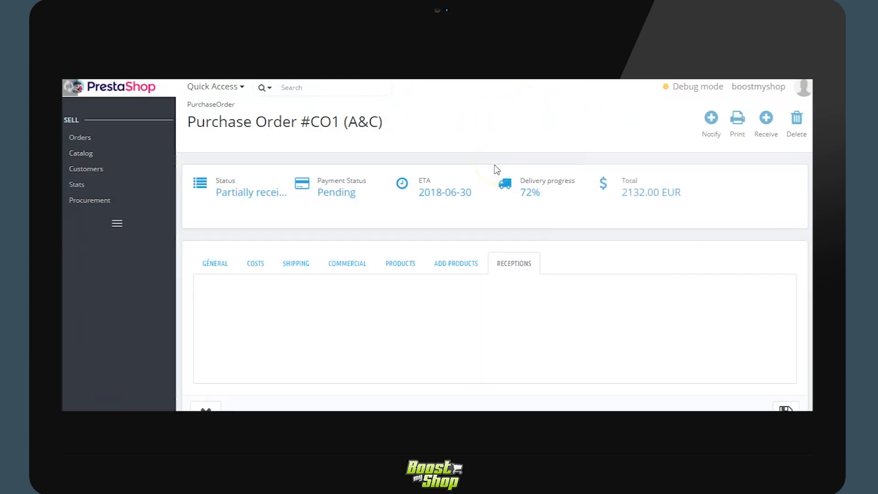
scroll(530, 245, "down", 1)
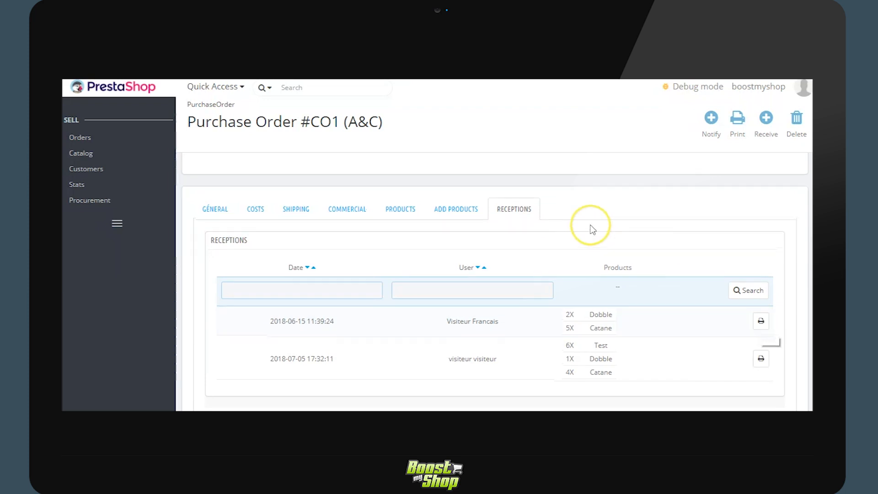
scroll(588, 229, "up", 1)
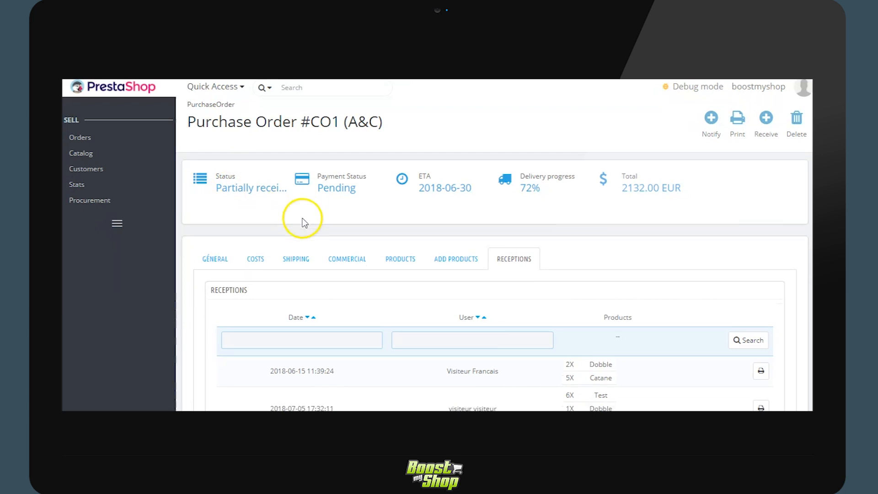
scroll(306, 220, "down", 1)
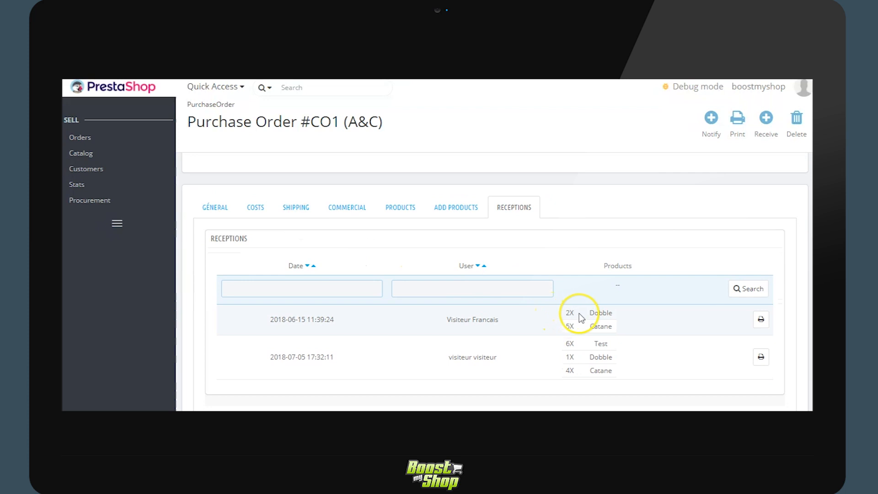
Scroll through CO1's reception rows showing both receptions at 72% delivery.
mouse_move(579, 314)
left_mouse_down()
mouse_move(567, 314)
mouse_move(567, 326)
left_mouse_up()
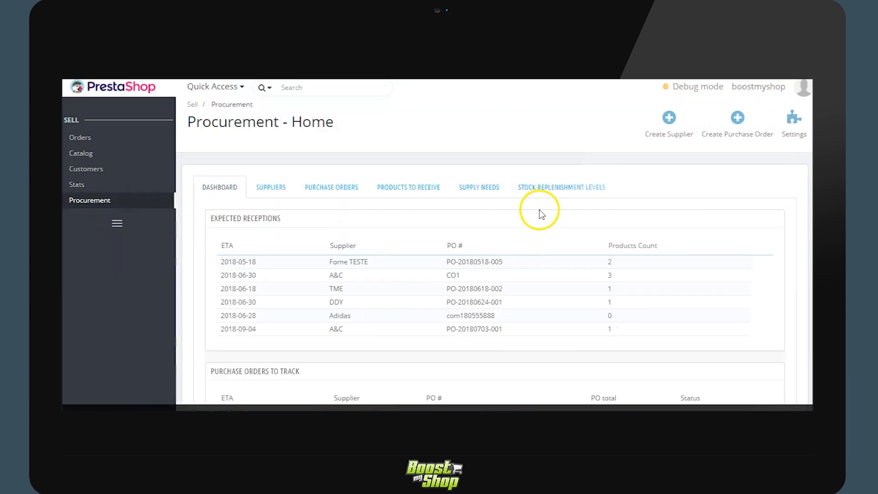
Show the stock replenishment levels list and inspect BMS's warning and ideal levels of 100.
left_click(587, 187)
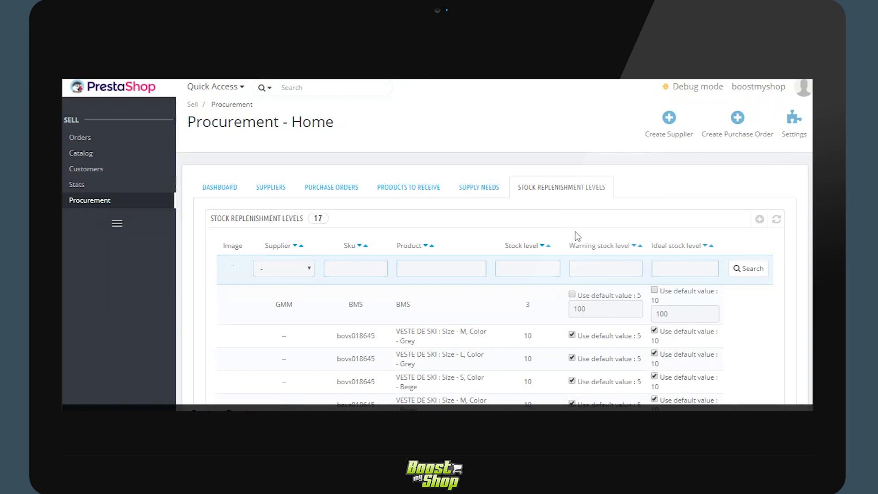
scroll(576, 236, "down", 1)
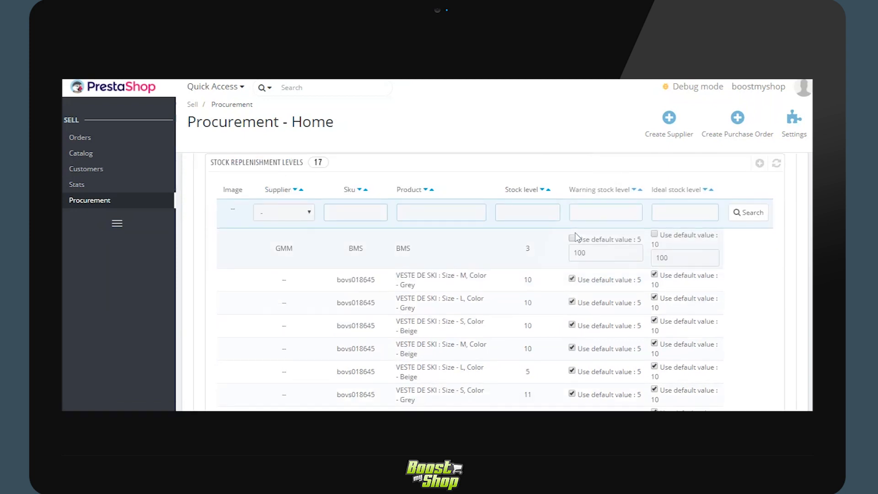
left_click(561, 305)
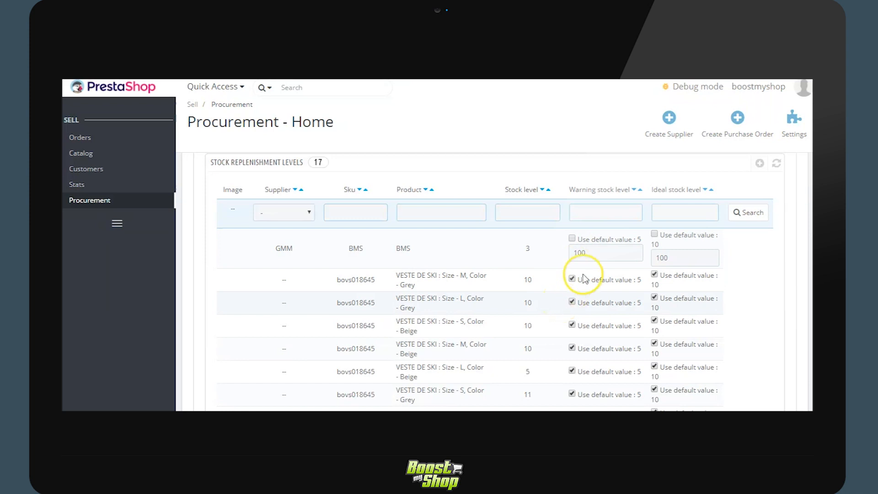
left_click(595, 251)
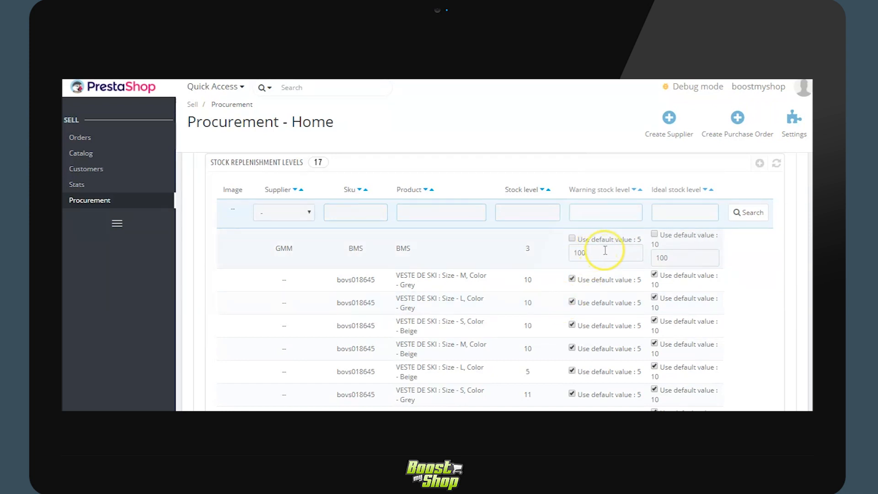
left_click(682, 263)
left_click(673, 258)
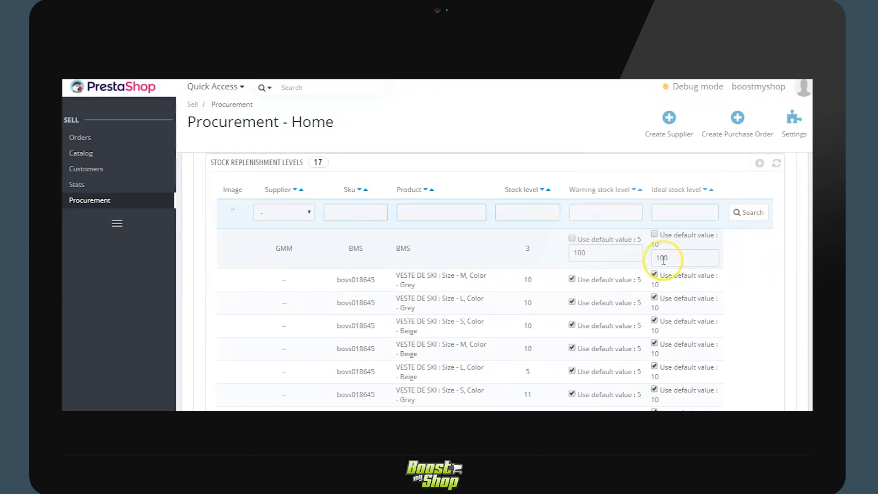